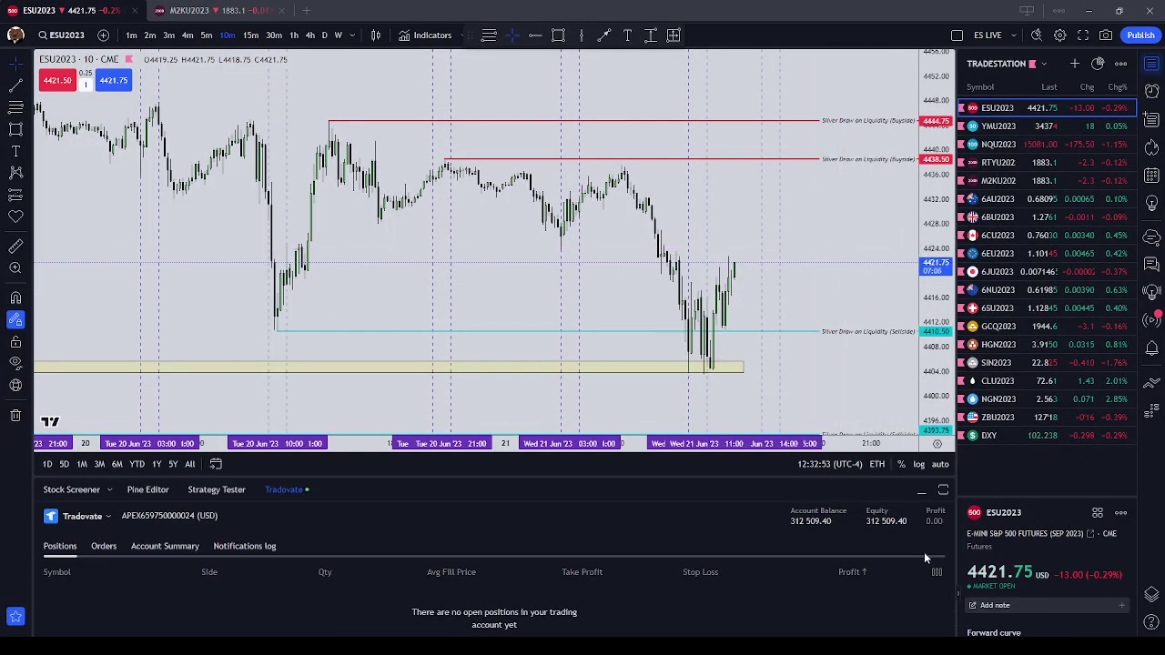
- Enable Executions in the ESU2023 chart's trading settings so the past trades appear on the 10-minute chart
right_click(847, 290)
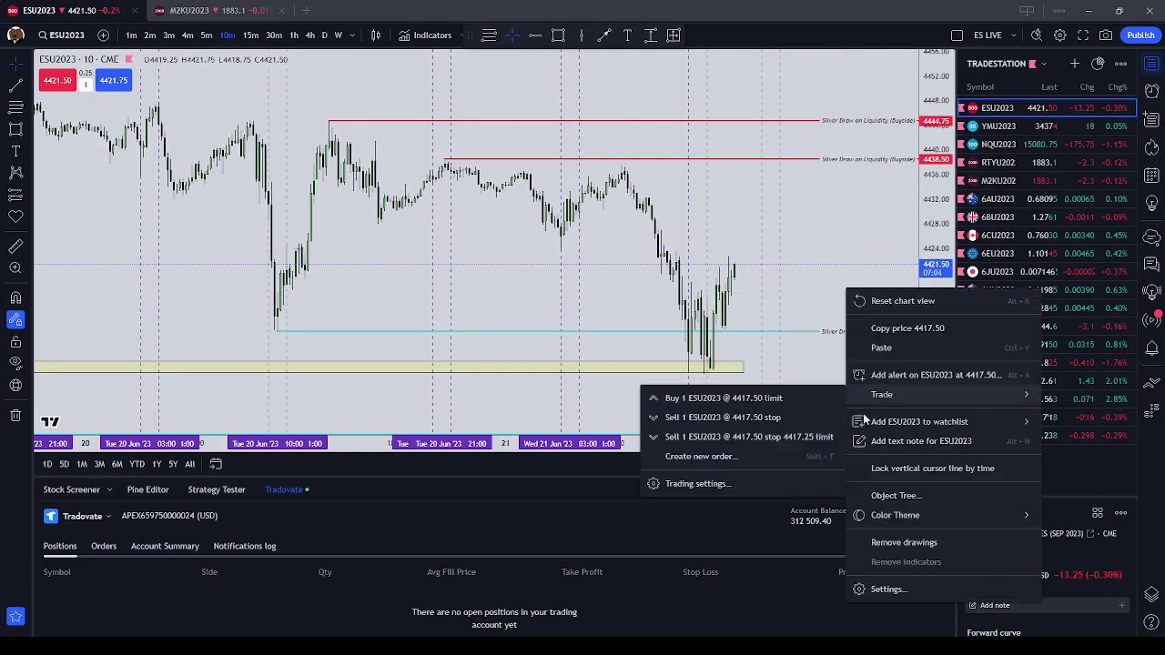
left_click(921, 592)
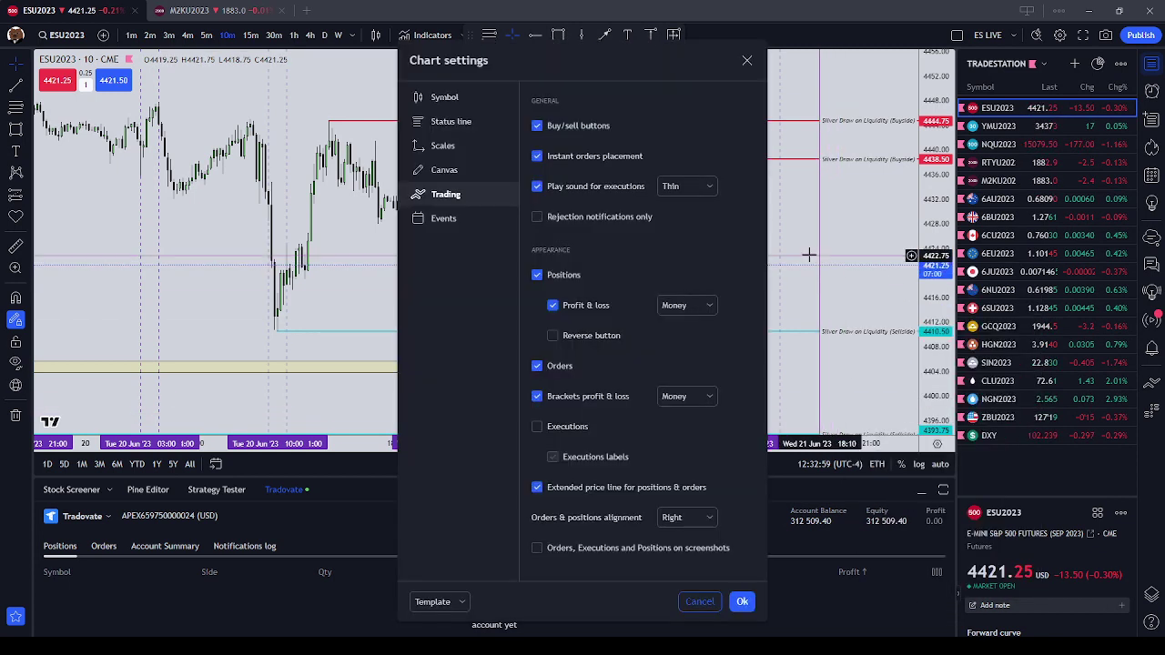
left_click(736, 600)
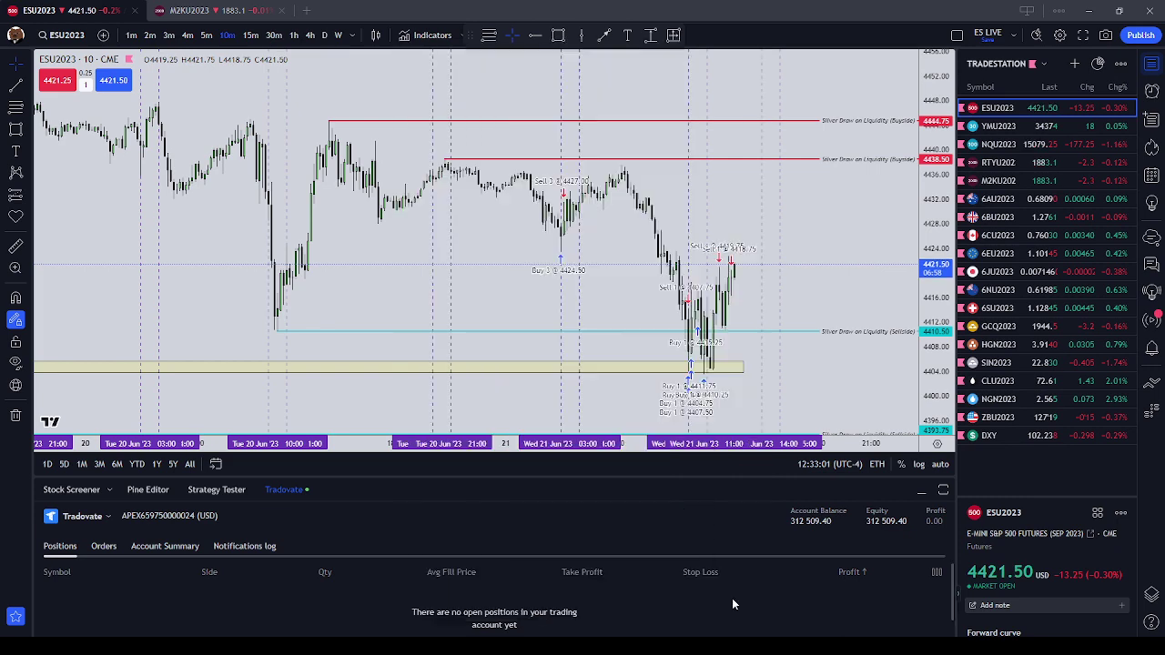
scroll(857, 229, "up", 3)
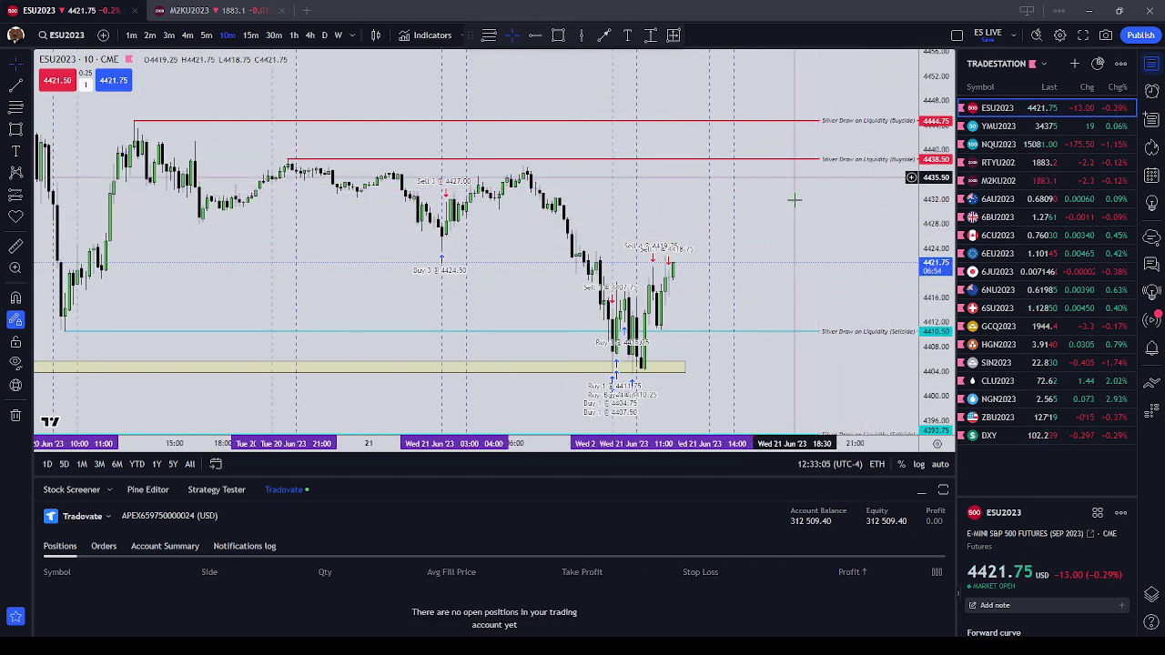
left_click_drag(921, 212, 923, 244)
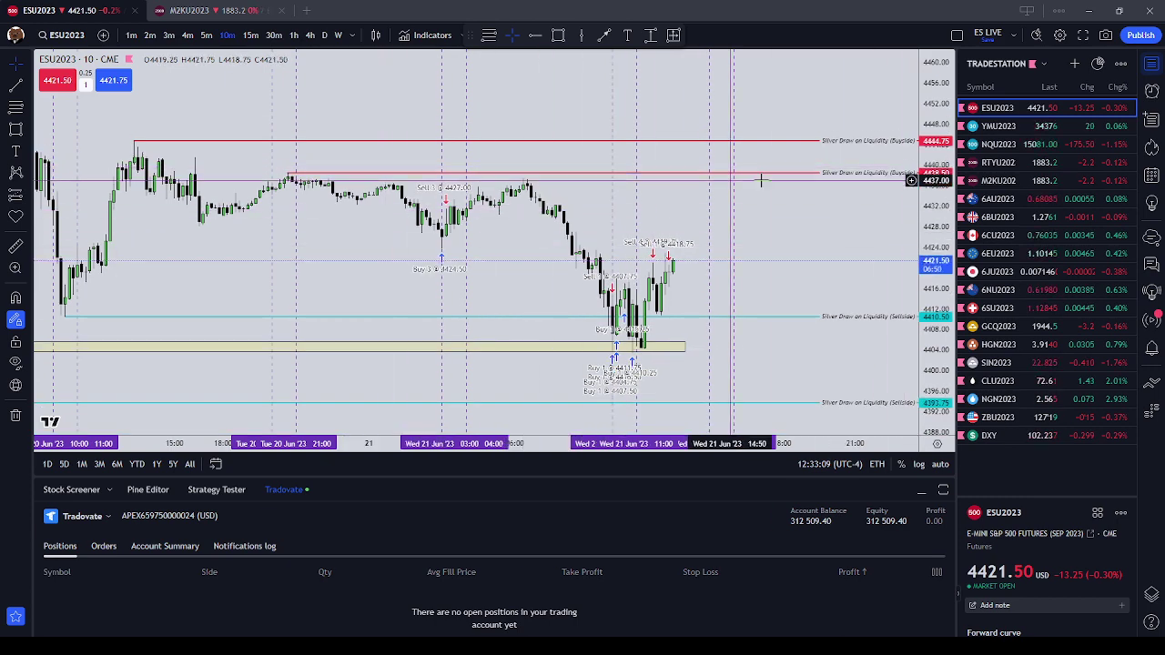
- Switch the chart to the 1-hour timeframe and examine where the AM Silver zone begins
scroll(777, 179, "down", 1)
scroll(523, 277, "down", 4)
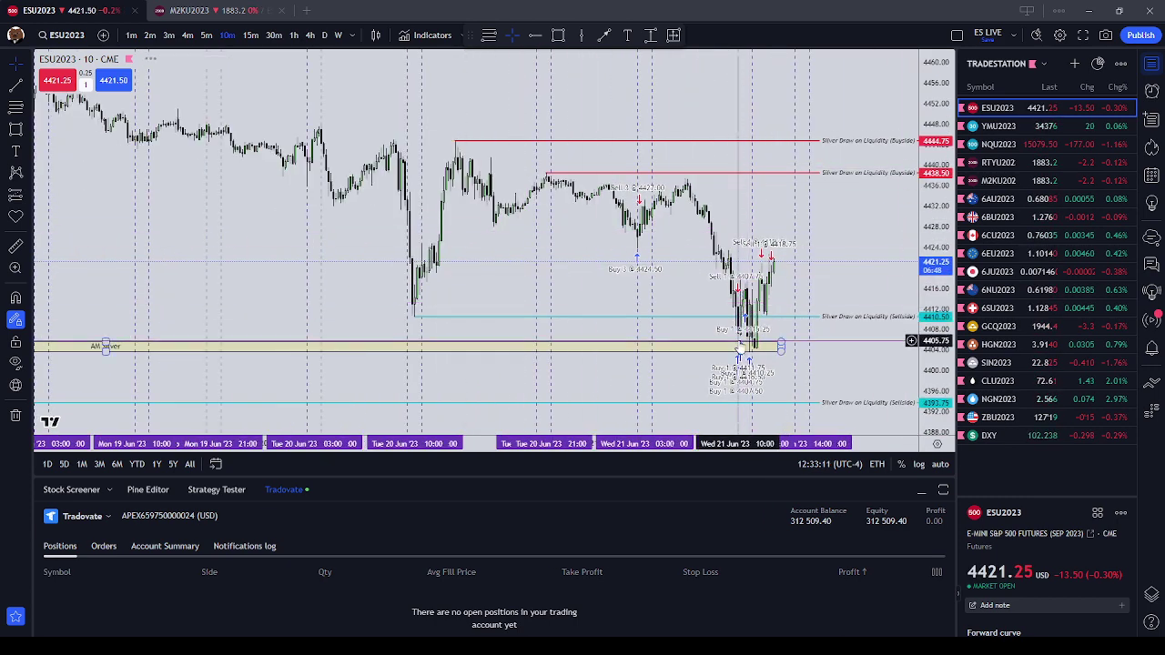
left_click_drag(330, 300, 357, 318)
left_click(294, 34)
scroll(609, 275, "up", 3)
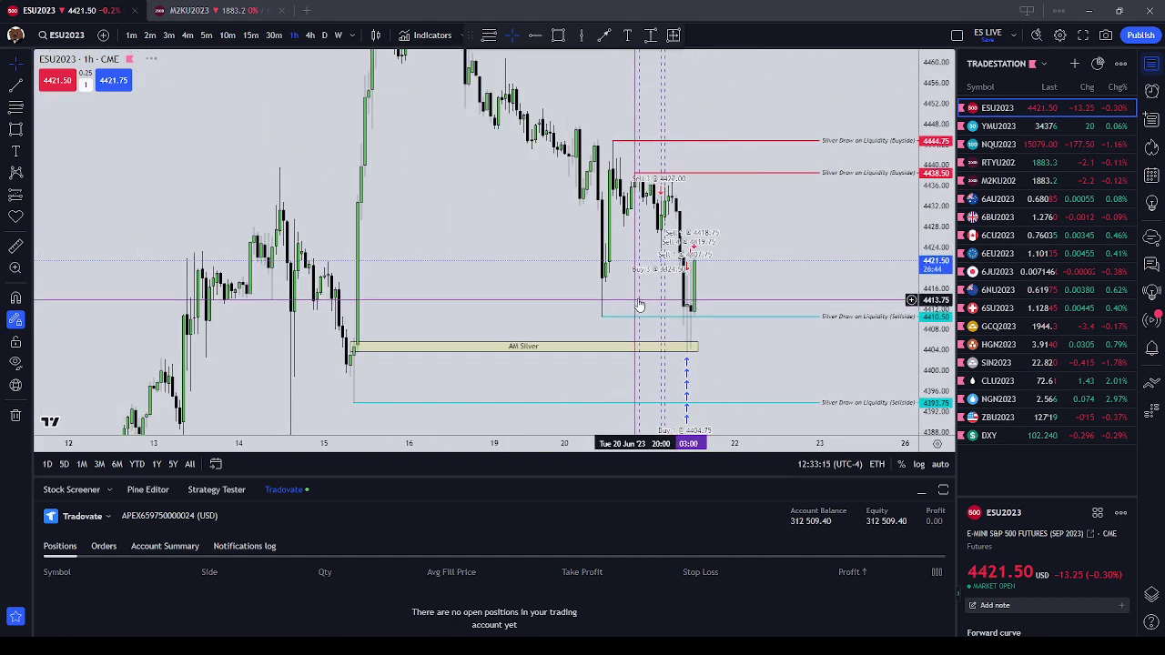
left_click(364, 352)
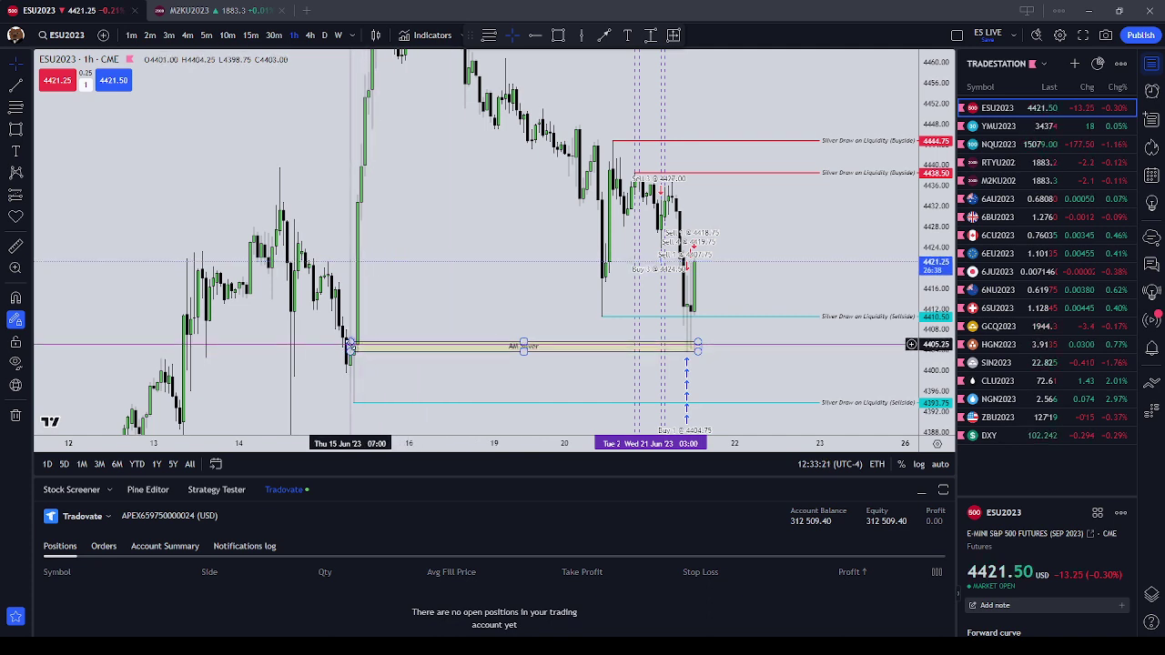
scroll(559, 360, "up", 1)
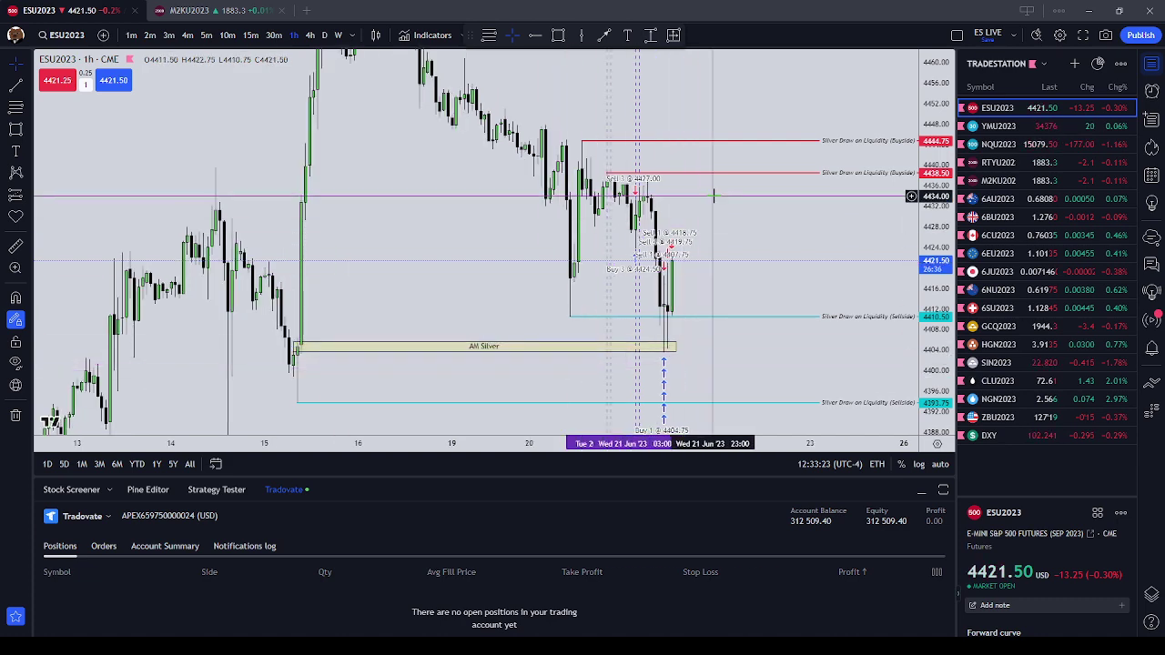
right_click(777, 218)
scroll(738, 264, "up", 2)
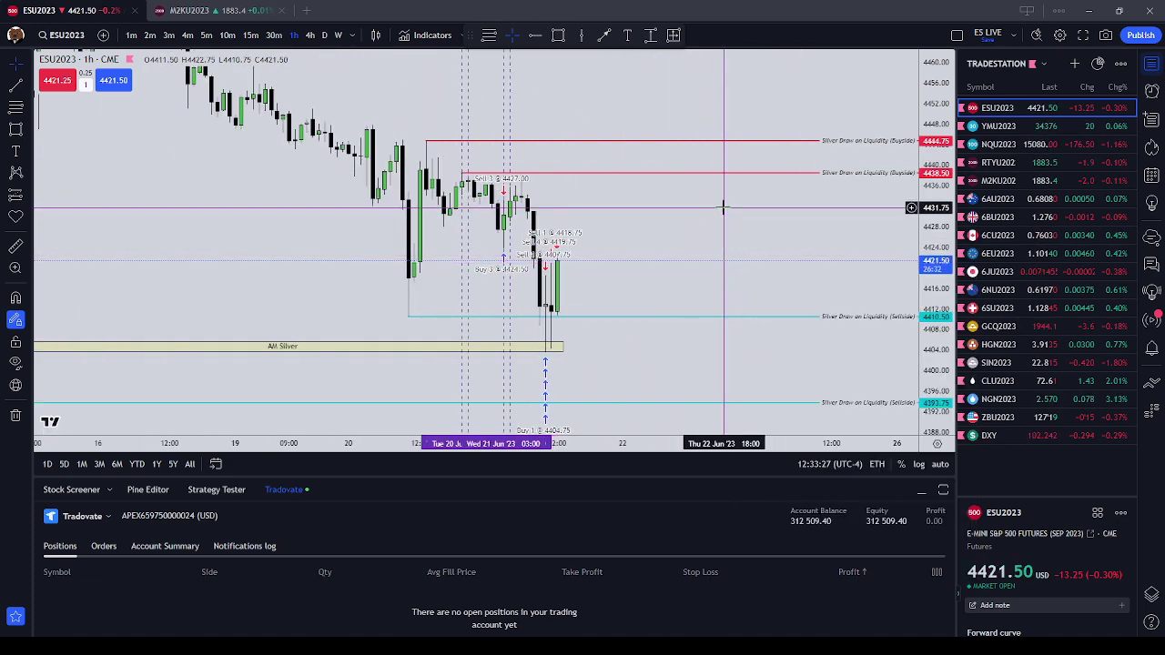
right_click(715, 266)
left_click(781, 563)
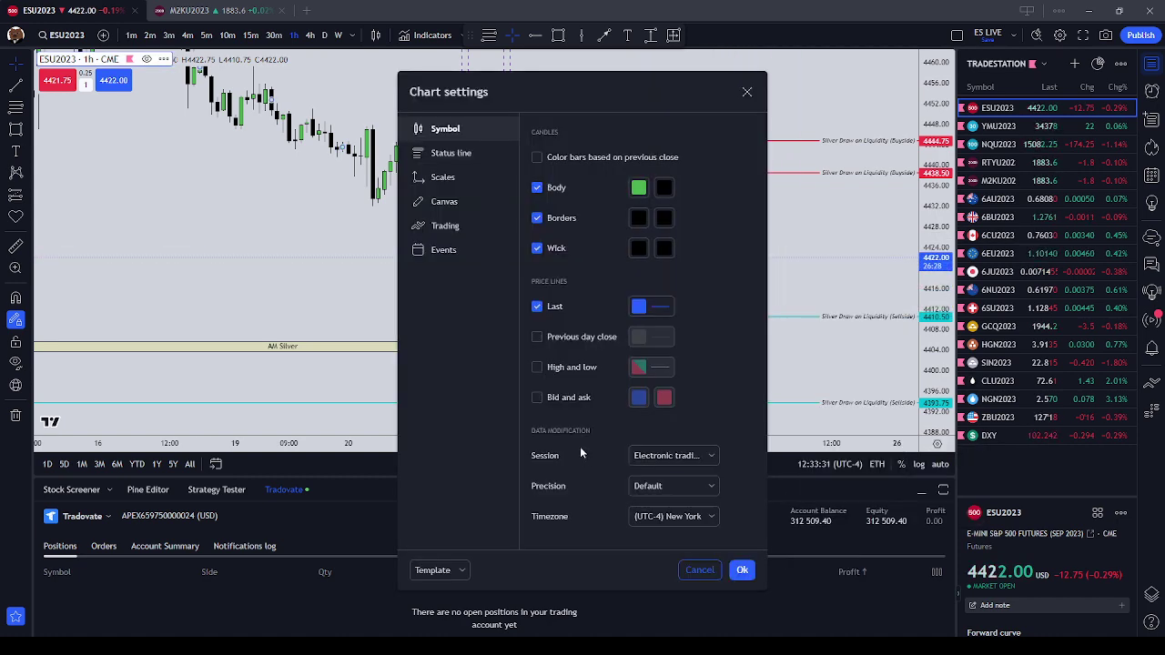
left_click(746, 91)
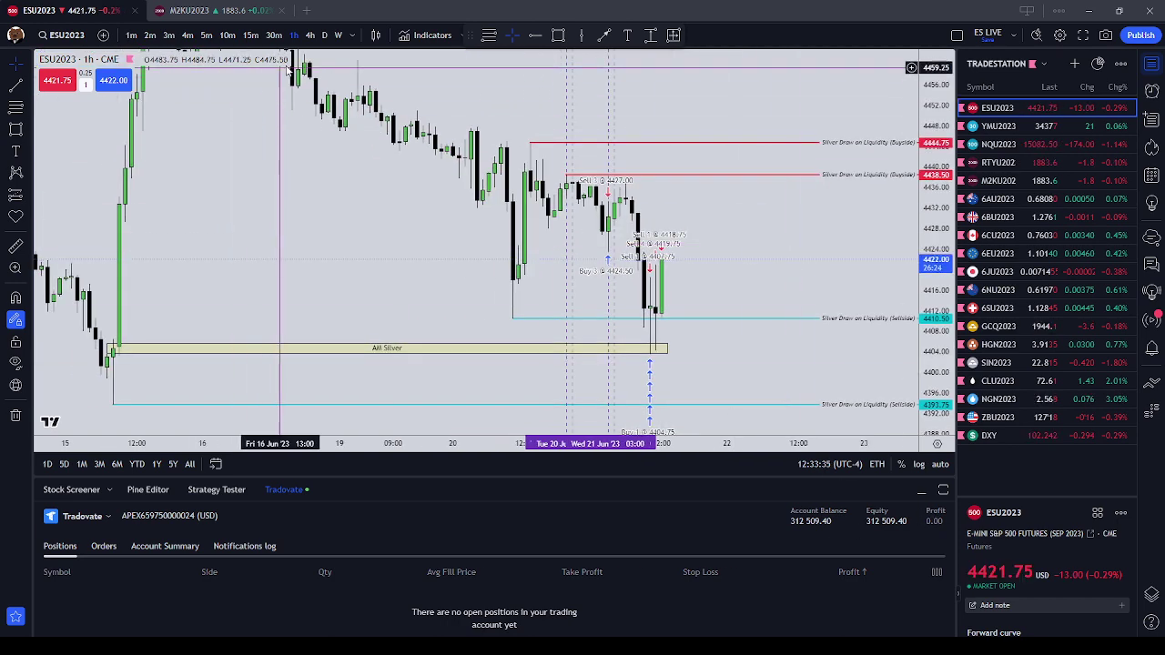
- Switch the chart to the 30-minute timeframe and turn off the display of trade executions
left_click(273, 34)
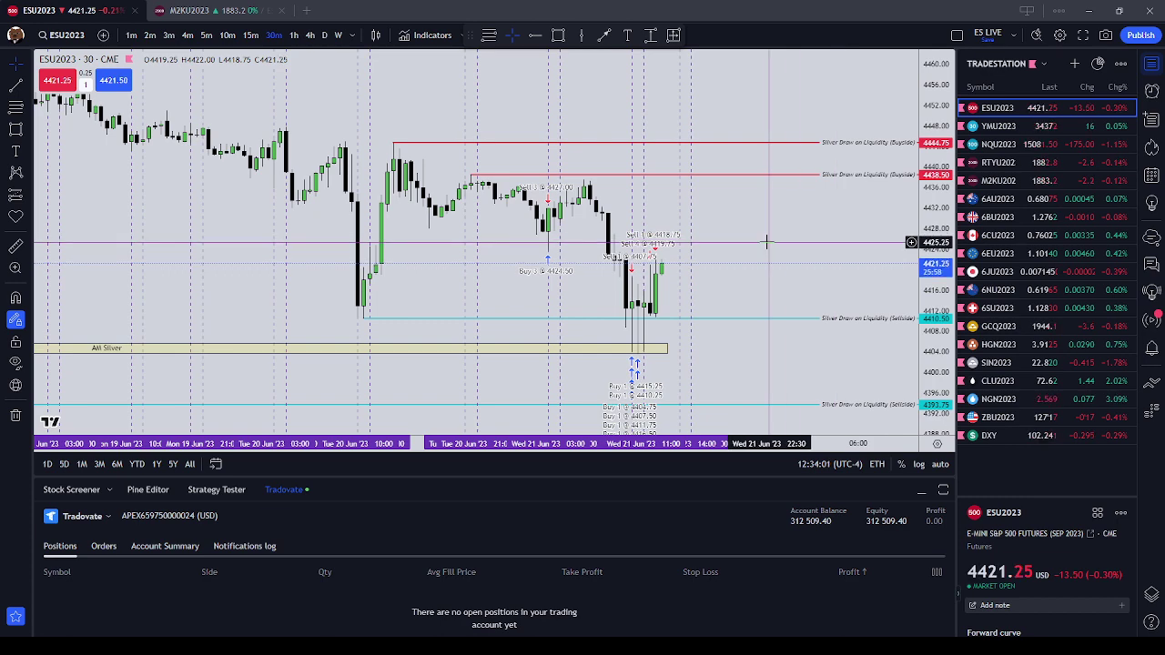
scroll(795, 243, "up", 2)
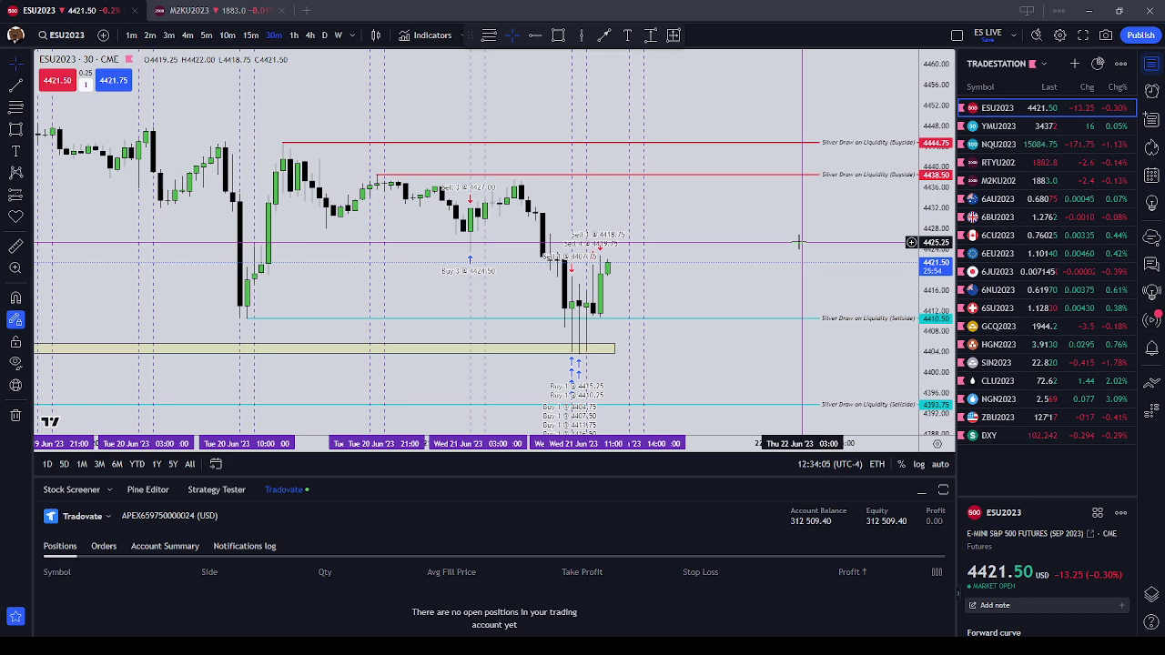
right_click(770, 238)
left_click(847, 548)
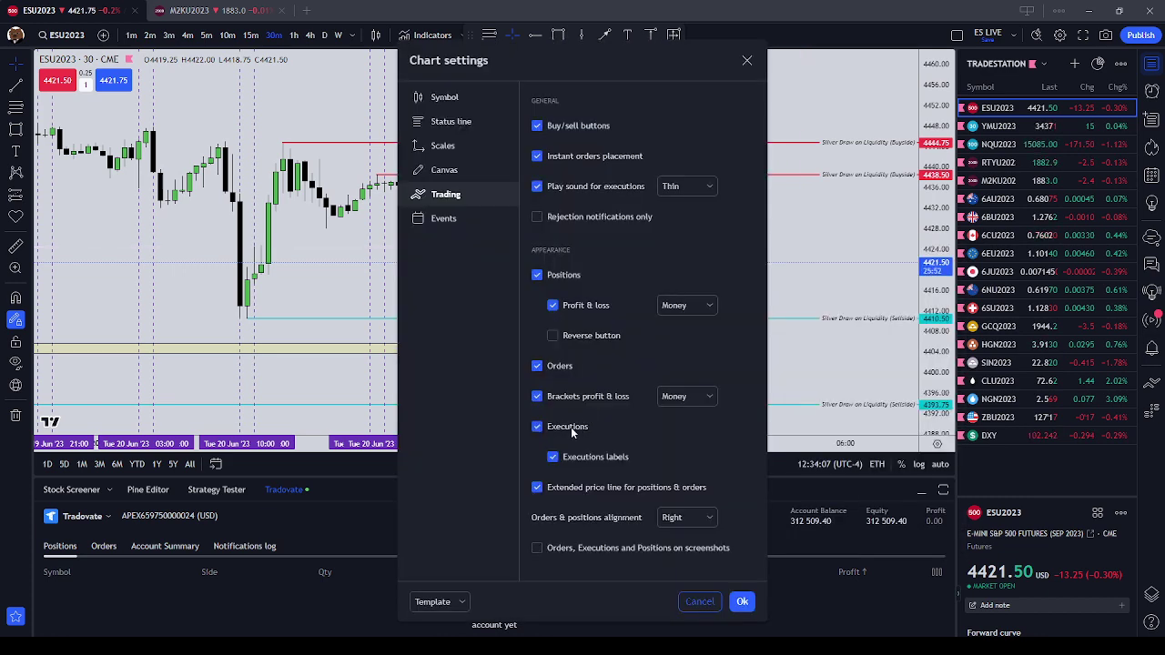
left_click(743, 602)
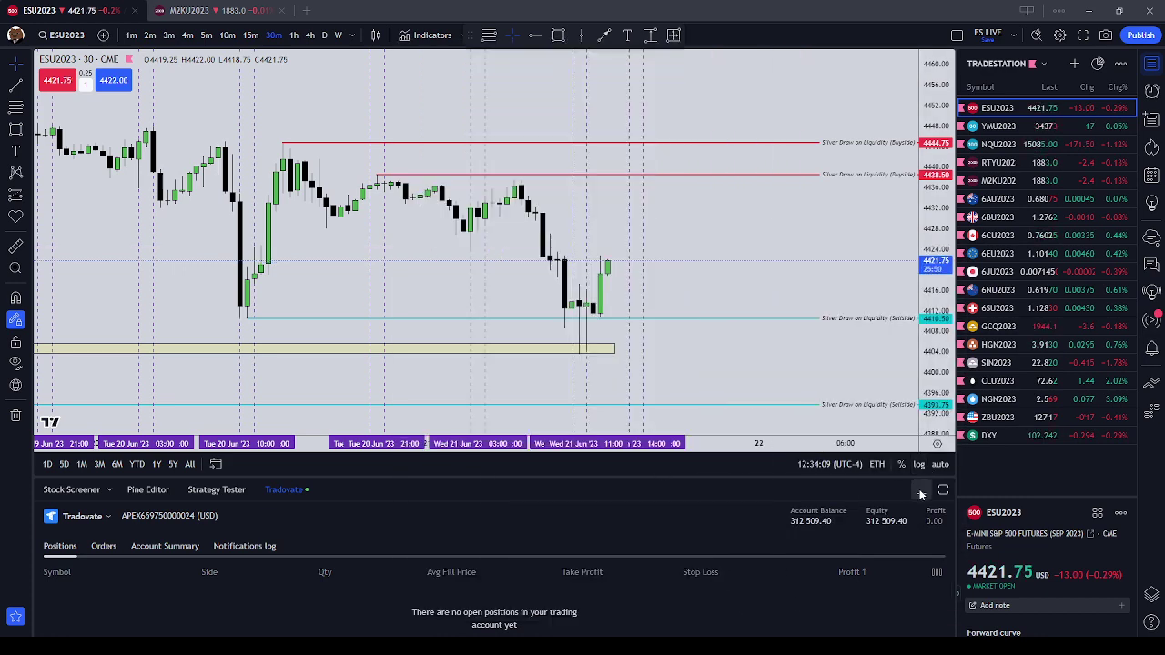
- Minimize the Tradovate trading panel and switch the chart to the 15-minute timeframe
left_click(921, 491)
left_click(250, 35)
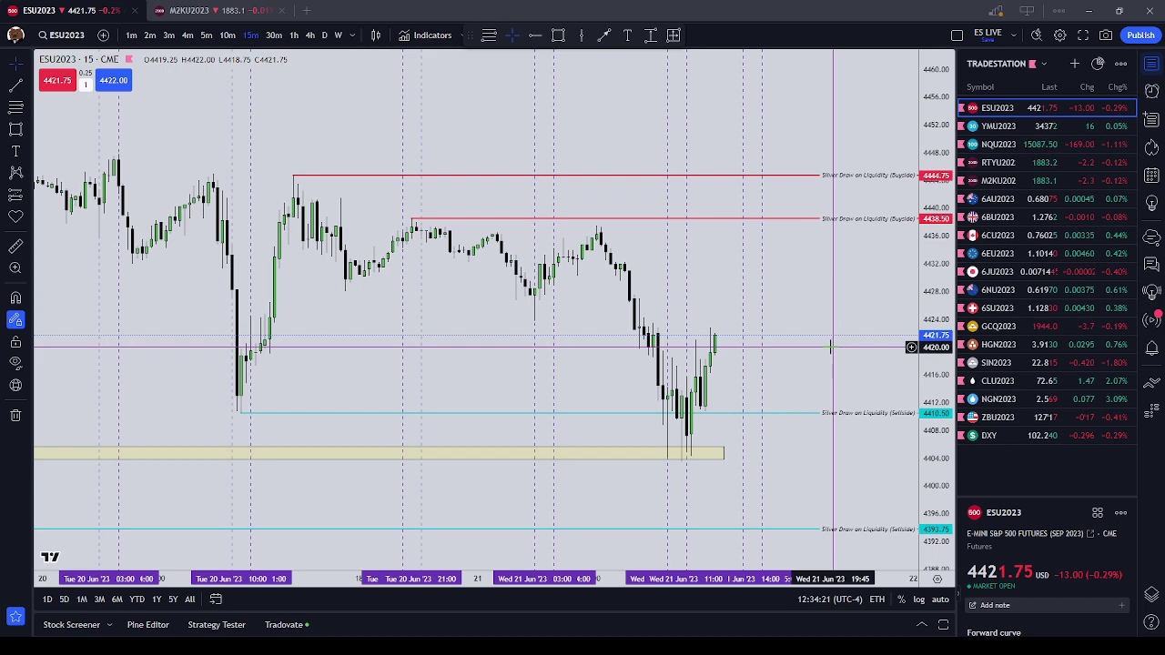
left_click_drag(830, 346, 861, 343)
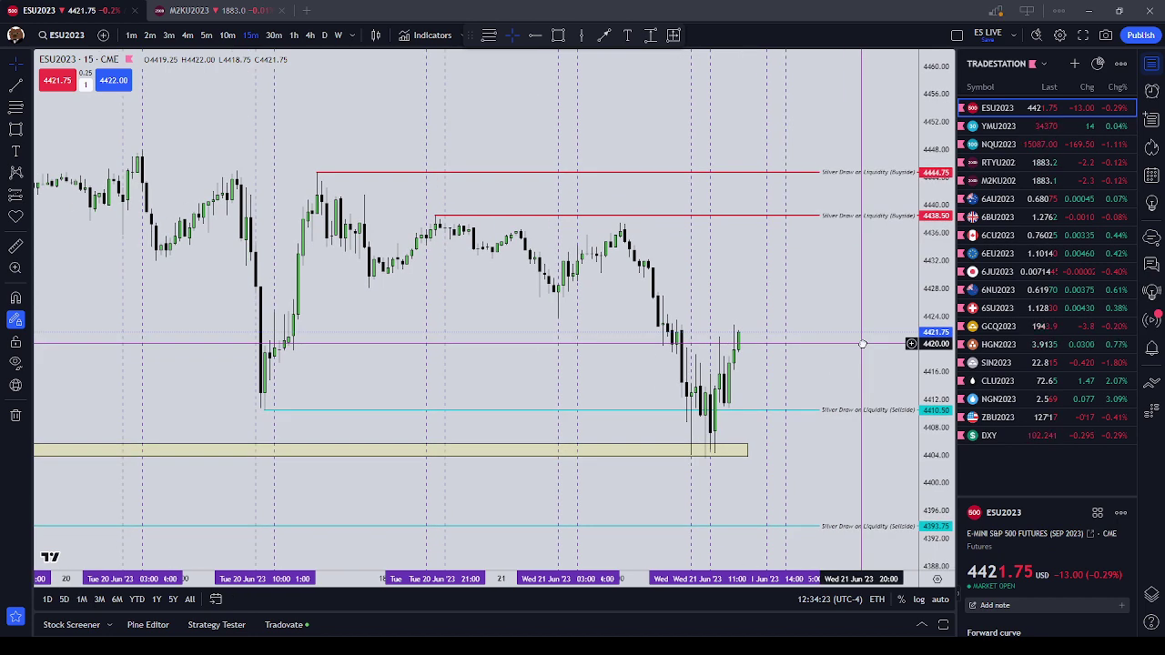
scroll(449, 374, "down", 1)
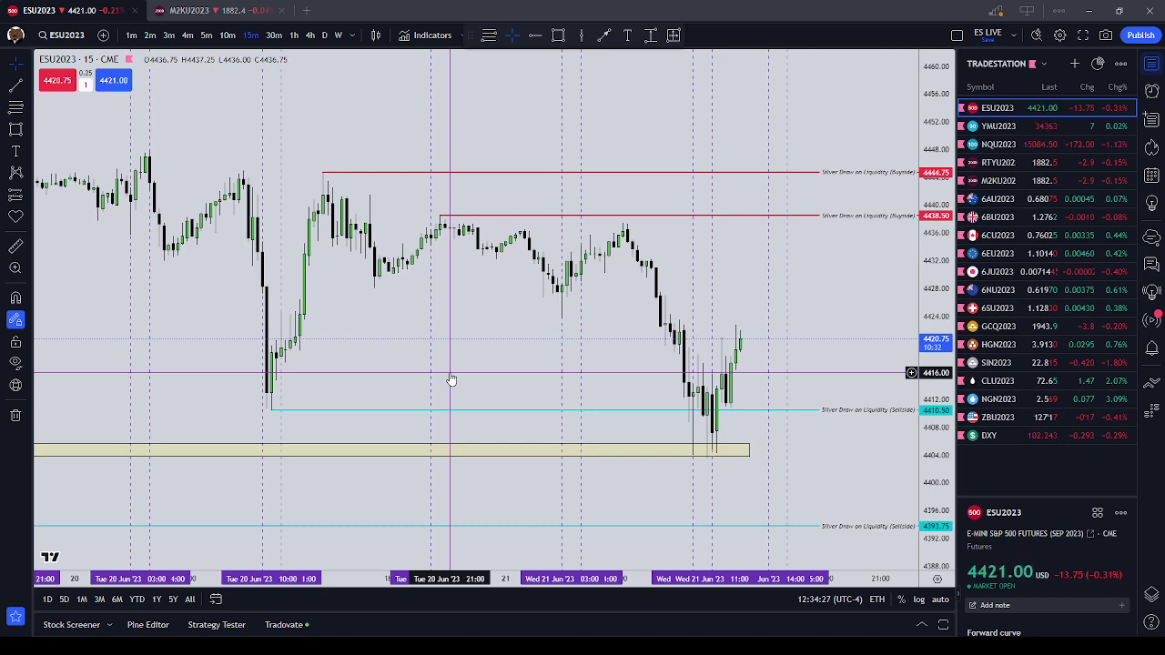
scroll(450, 380, "up", 5)
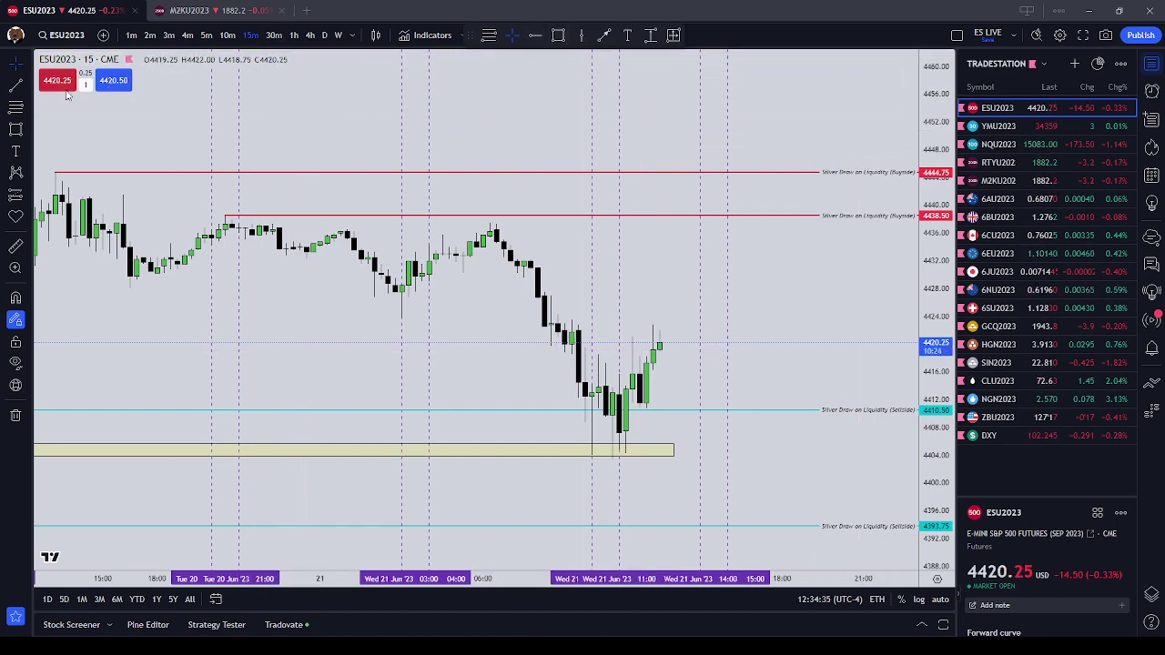
scroll(458, 150, "down", 4)
scroll(724, 180, "up", 3)
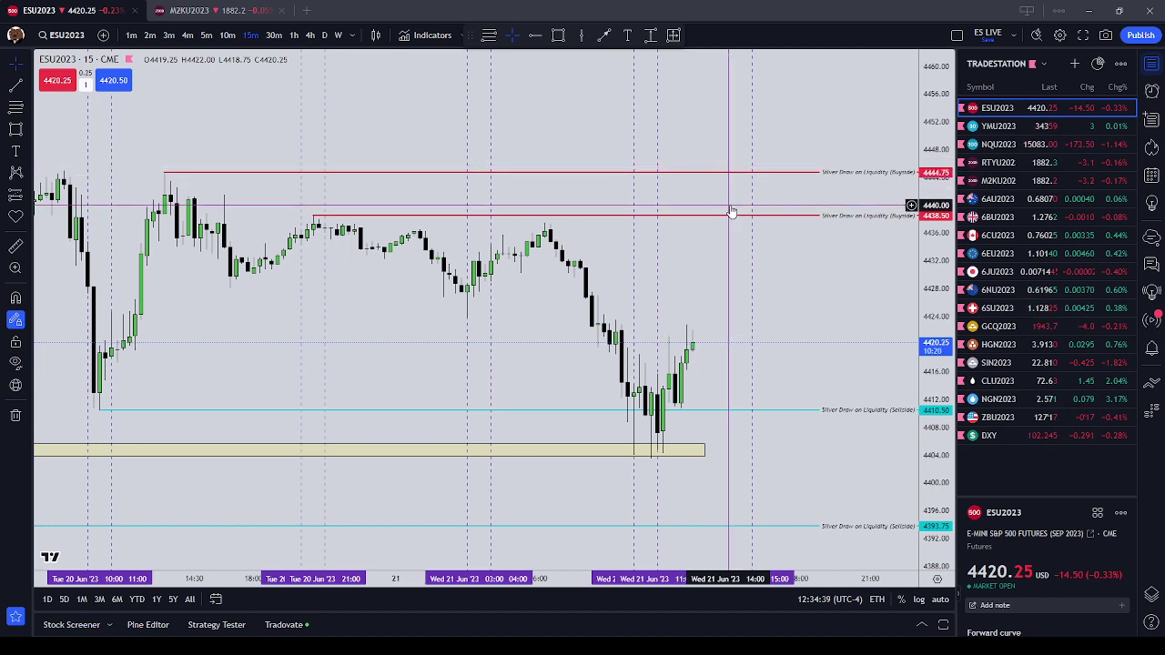
scroll(741, 202, "down", 2)
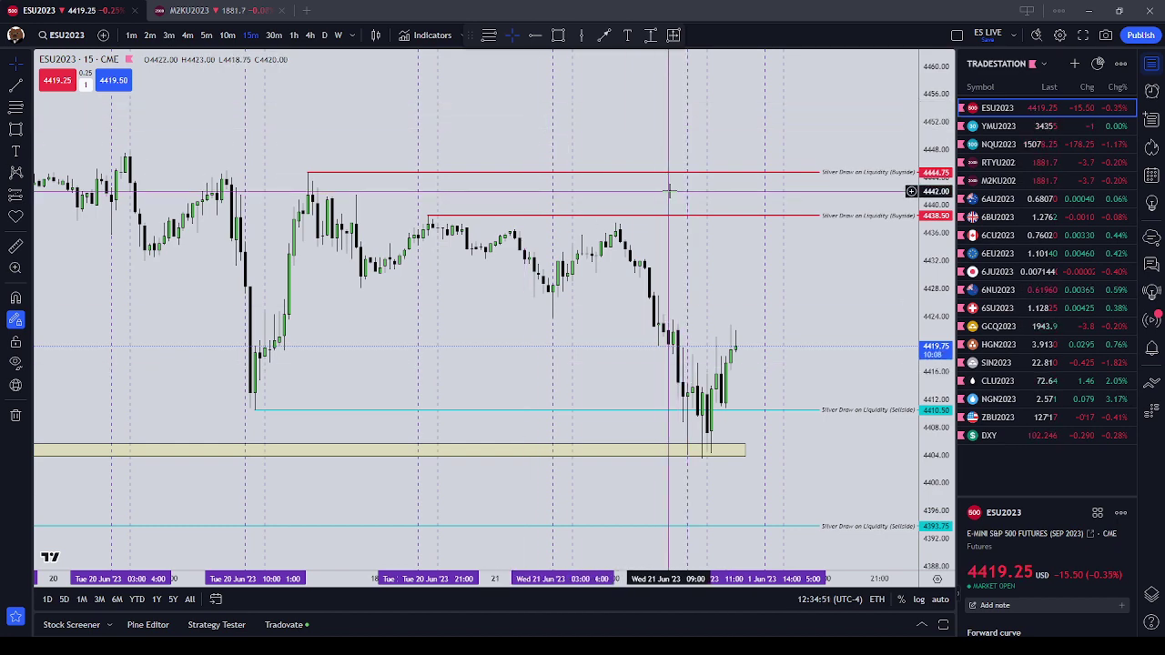
- With the magnet on, draw a short horizontal trend line at 4440.75, starting from the 20 June 03:15 candle
left_click_drag(171, 153, 828, 322)
scroll(846, 332, "up", 1)
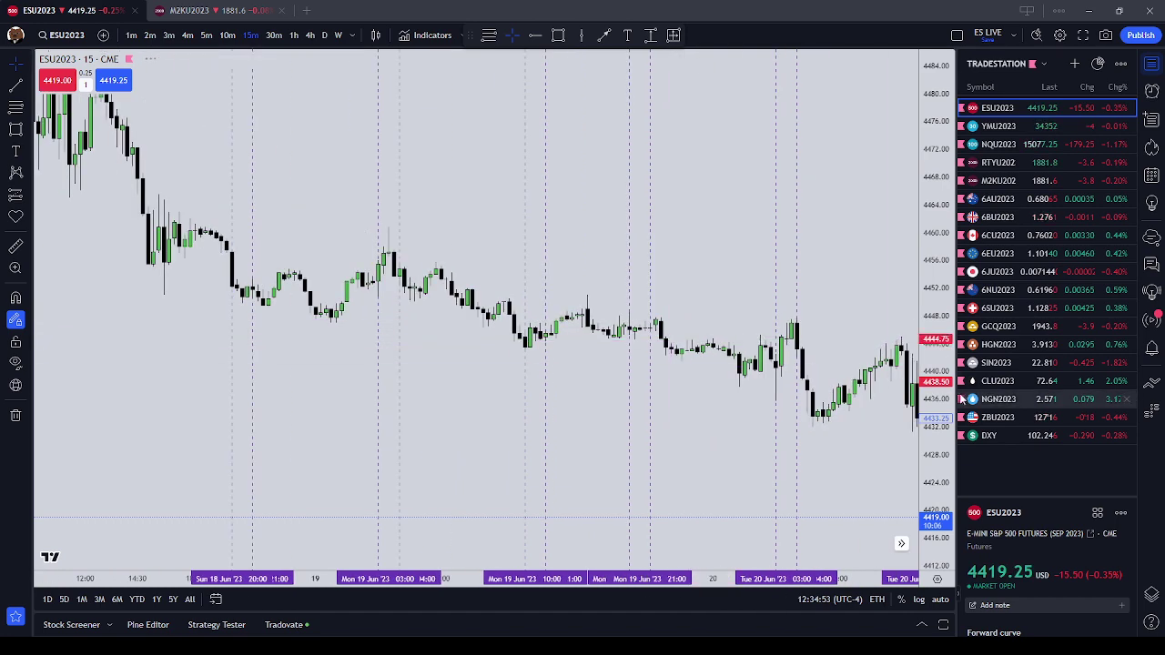
left_click_drag(858, 243, 601, 265)
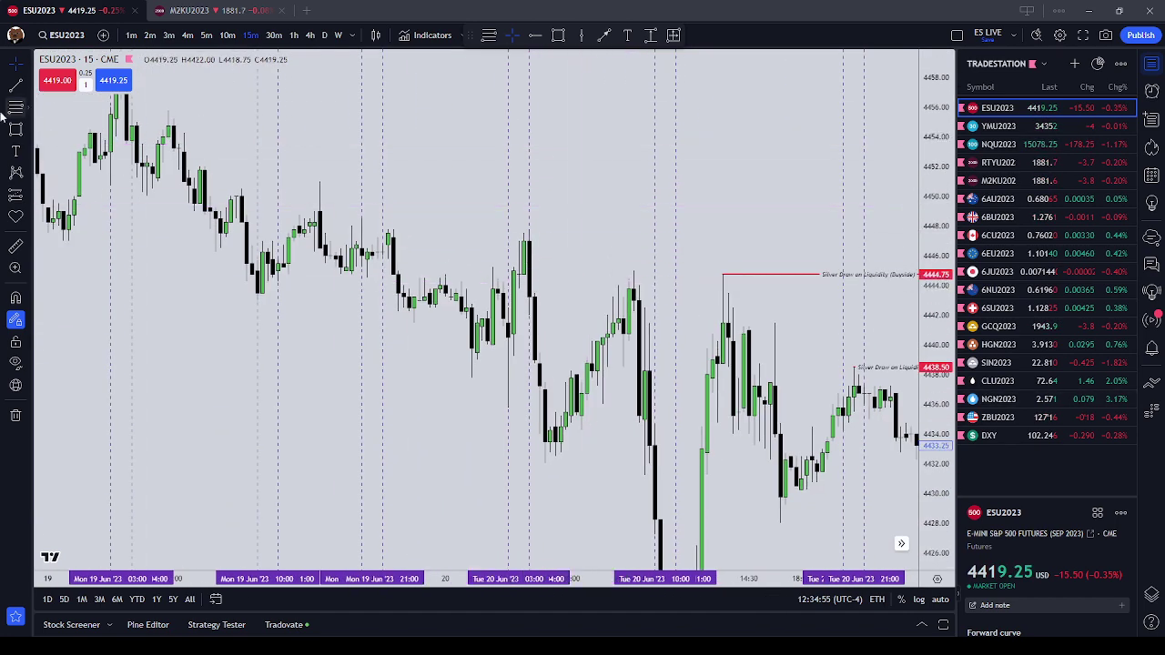
left_click(18, 297)
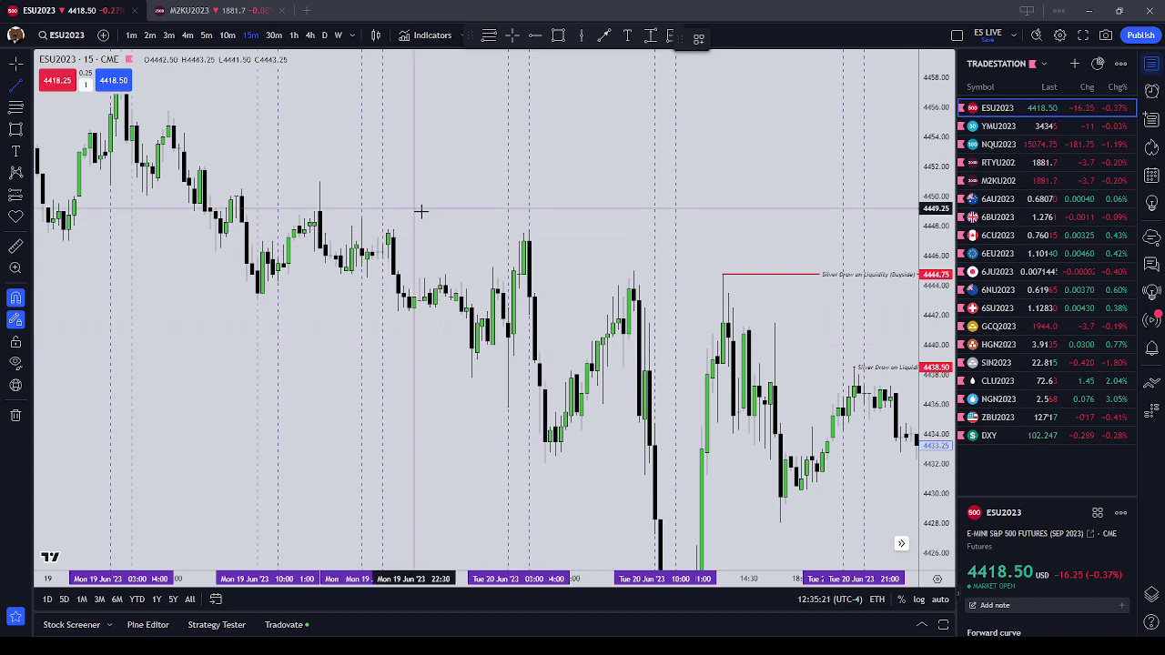
left_click(513, 335)
left_click(566, 340, "shift")
left_click(579, 240)
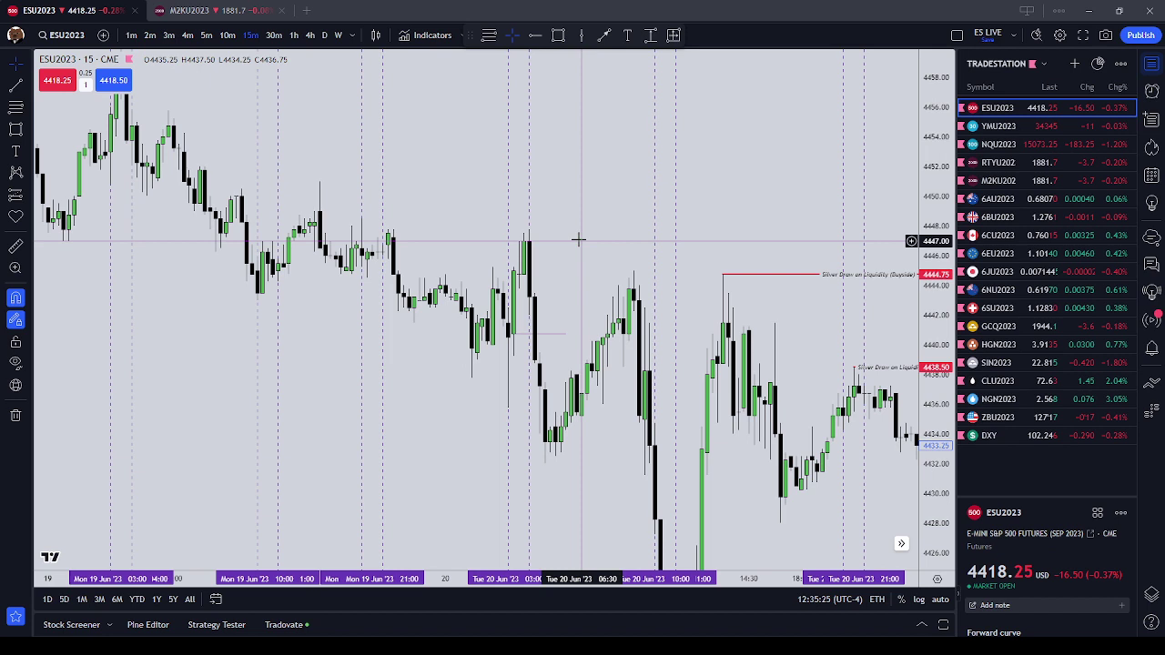
left_click(564, 337)
left_click(592, 264)
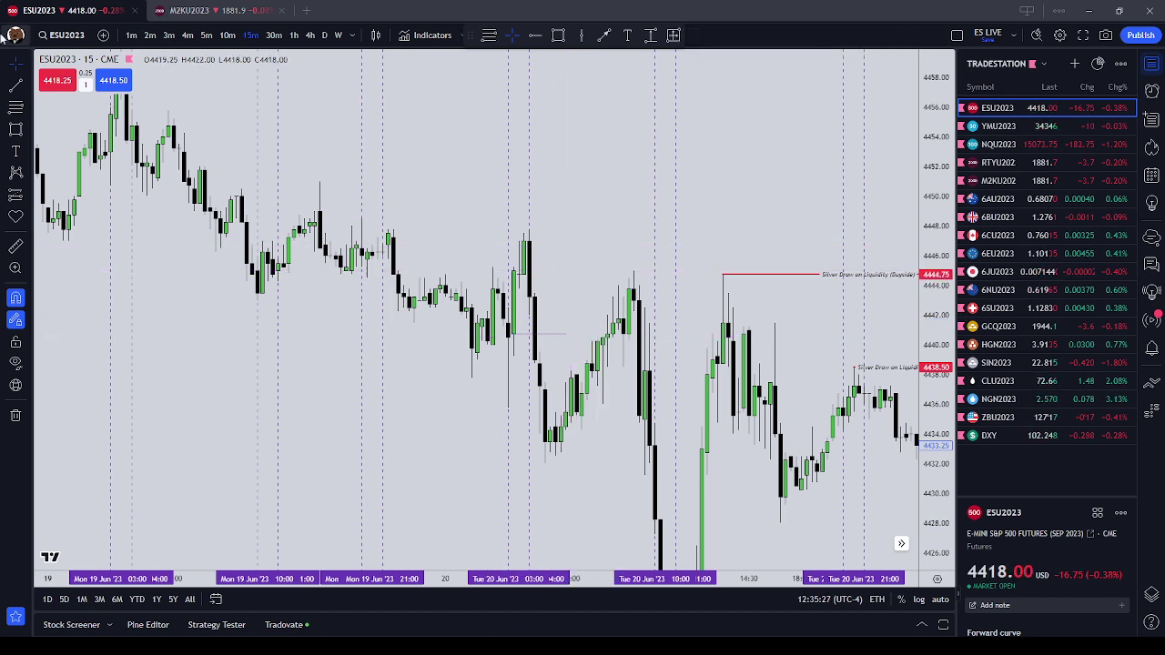
- Draw a rectangle over 20 June from 03:00 to 04:00, spanning prices 4439.25 to 4448.00
left_click(20, 131)
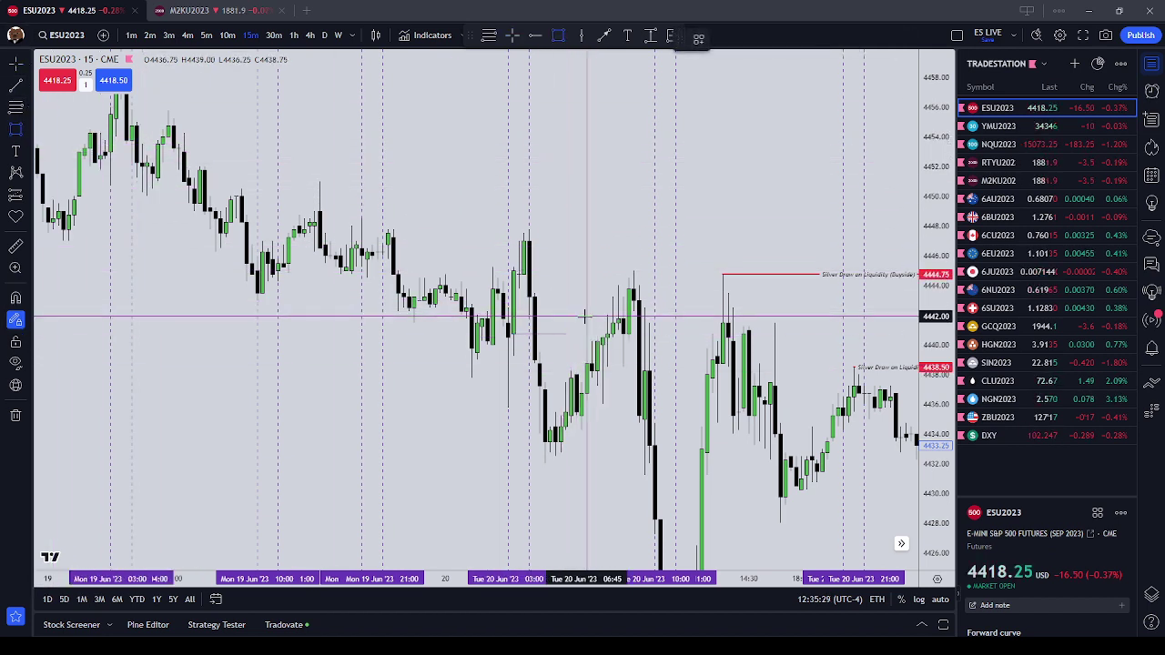
mouse_move(508, 356)
left_mouse_down()
mouse_move(547, 294)
mouse_move(545, 216)
mouse_move(531, 227)
left_mouse_up()
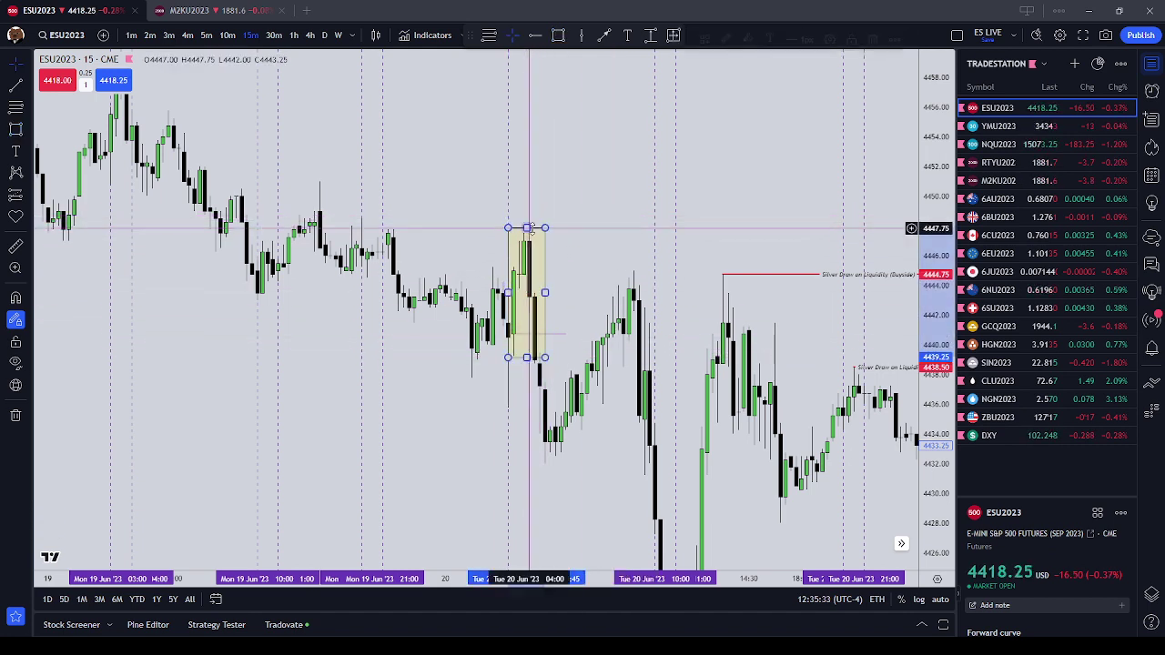
left_click_drag(545, 293, 536, 294)
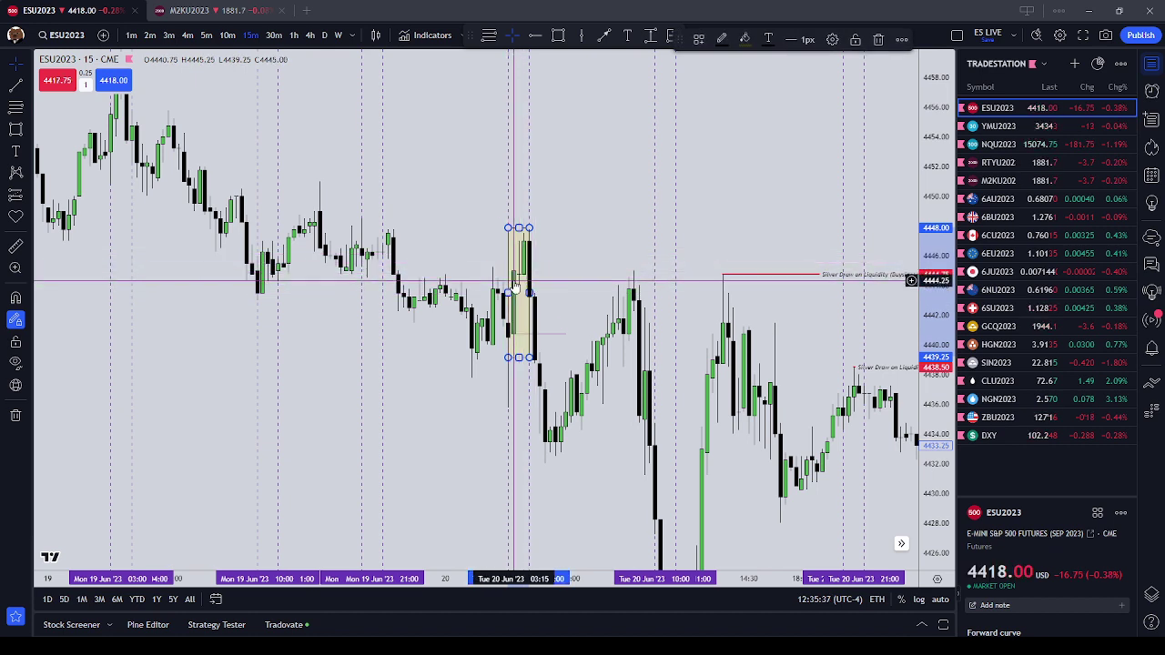
left_click(549, 271)
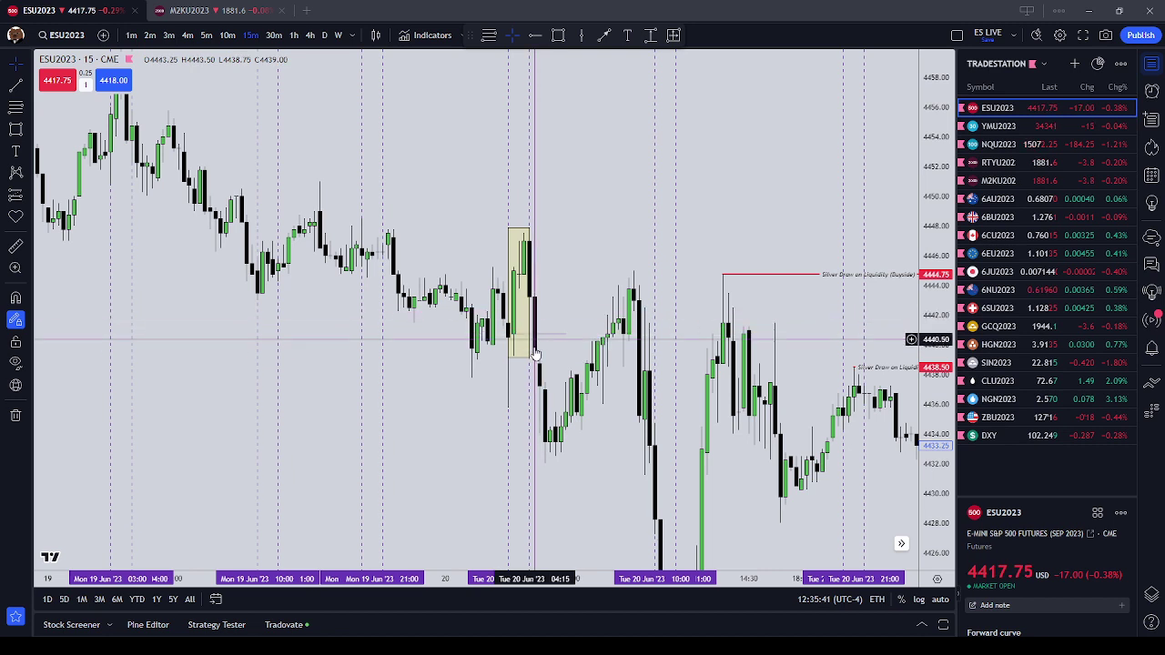
- Extend the end of the 20 June rectangle to 05:00
left_click(565, 335)
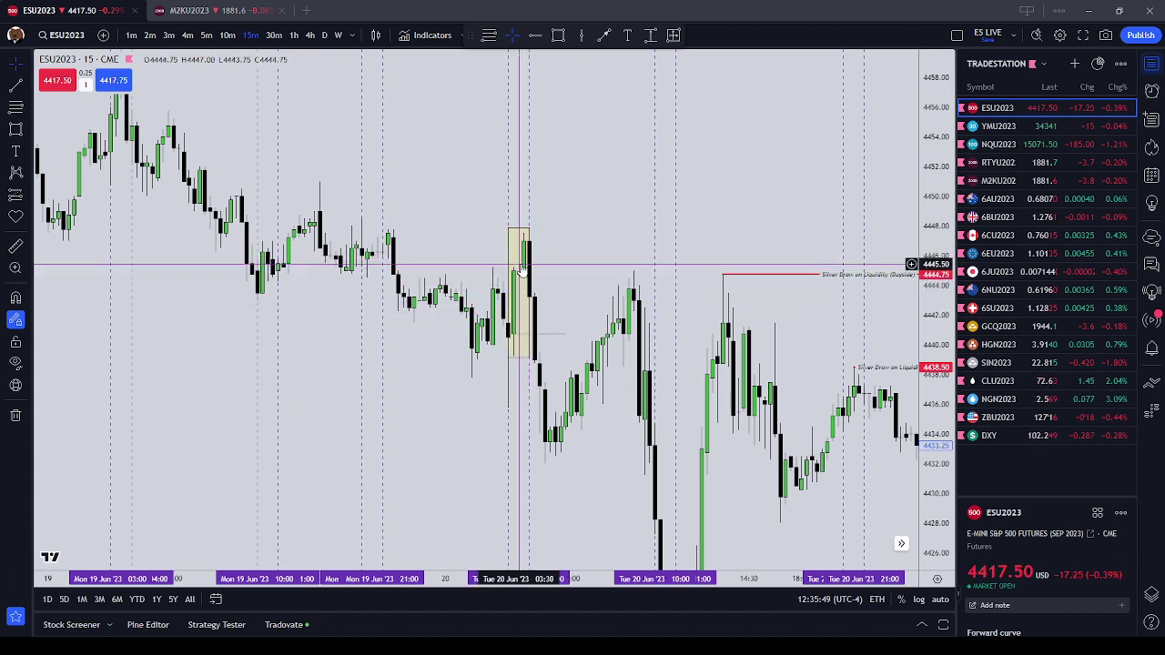
left_click(528, 323)
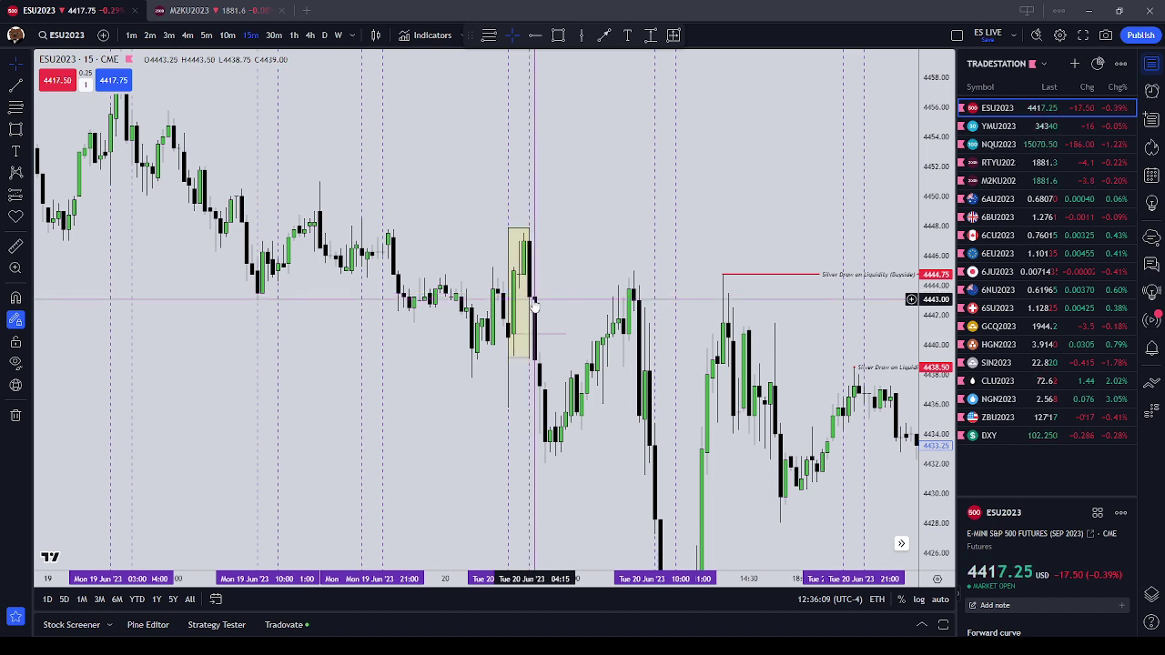
left_click_drag(531, 294, 550, 294)
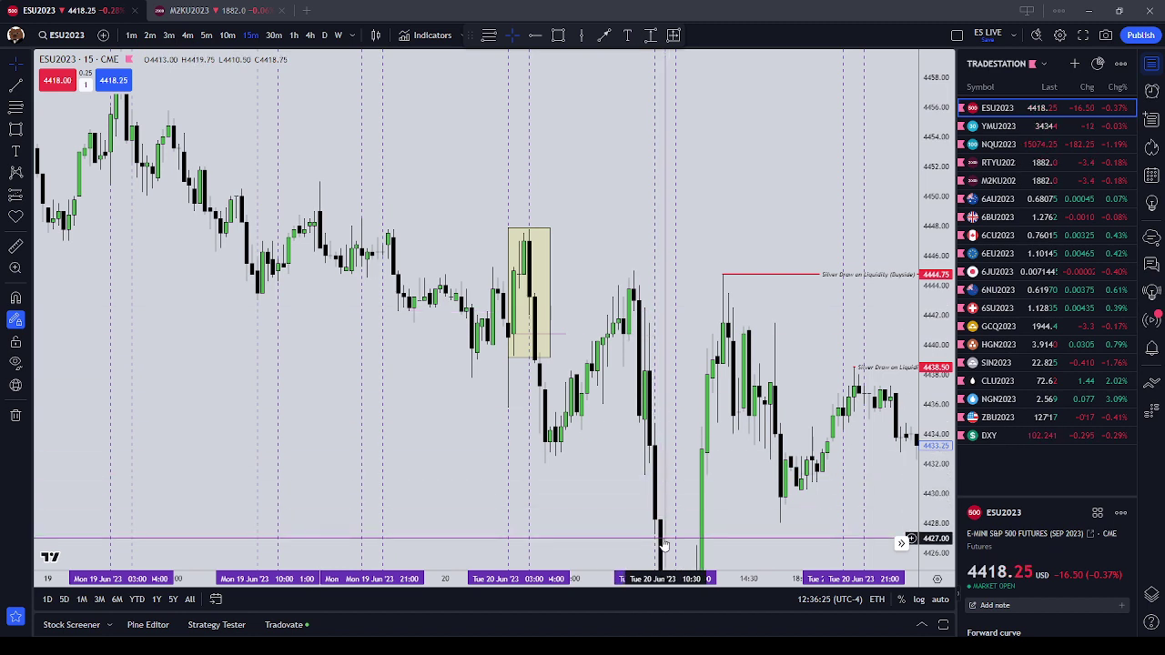
- Extend the start of the horizontal 4440.75 line back to just before the rectangle's 03:00 edge
left_click(513, 333)
left_click(565, 335)
left_click_drag(514, 335, 498, 333)
left_click(577, 278)
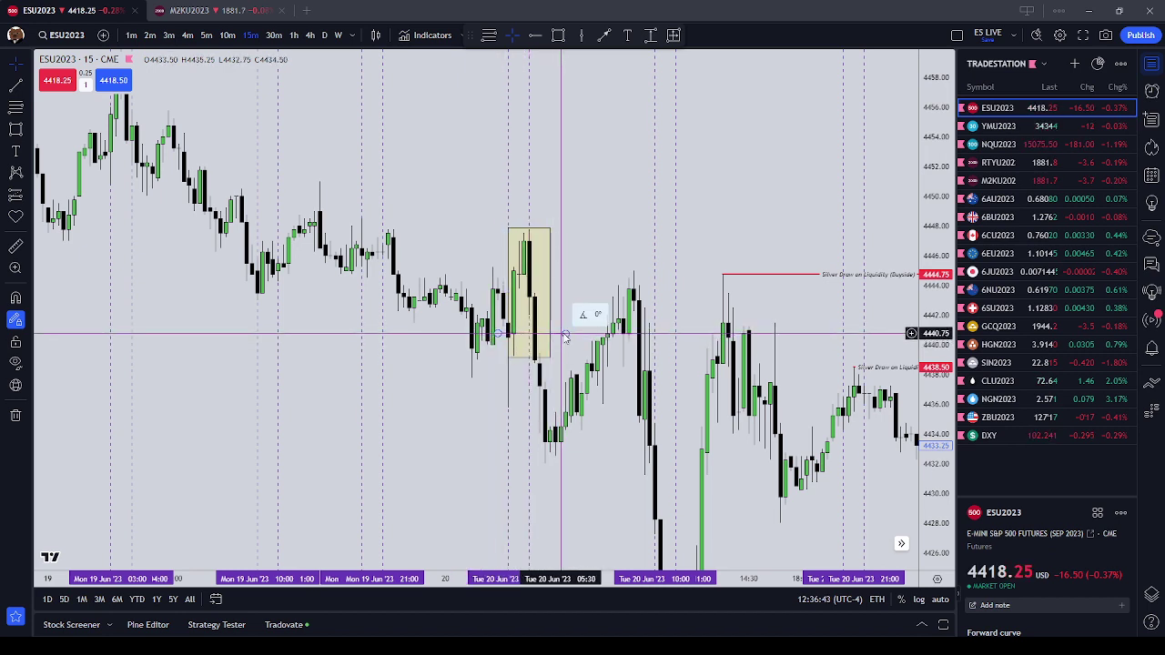
left_click(546, 297)
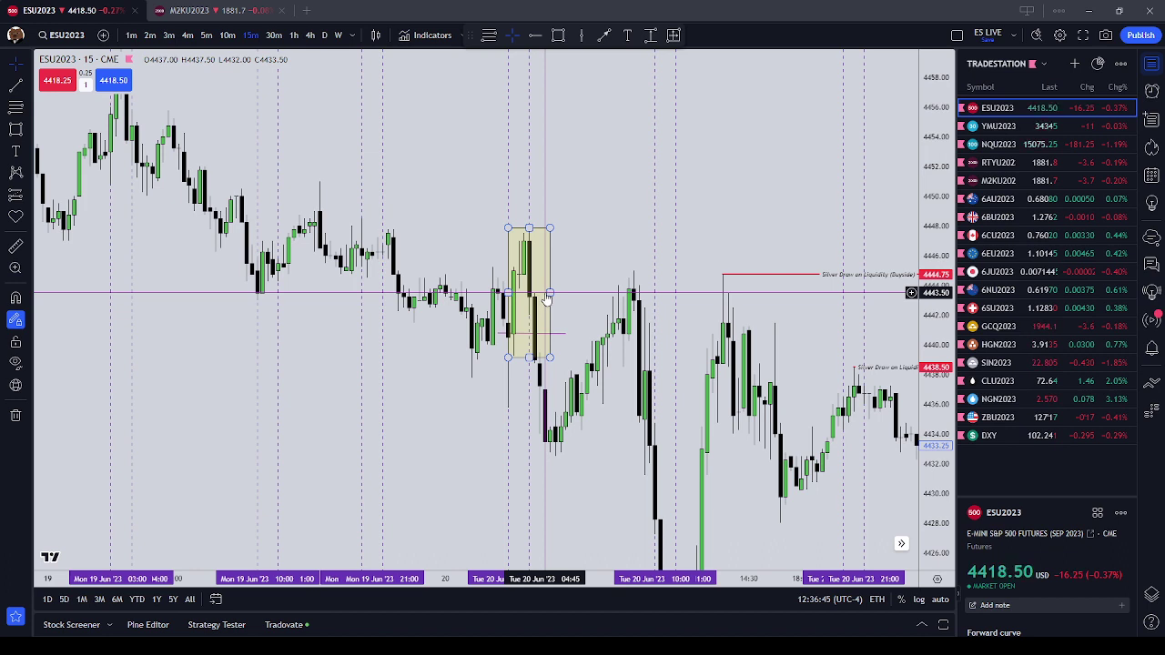
left_click_drag(550, 292, 542, 293)
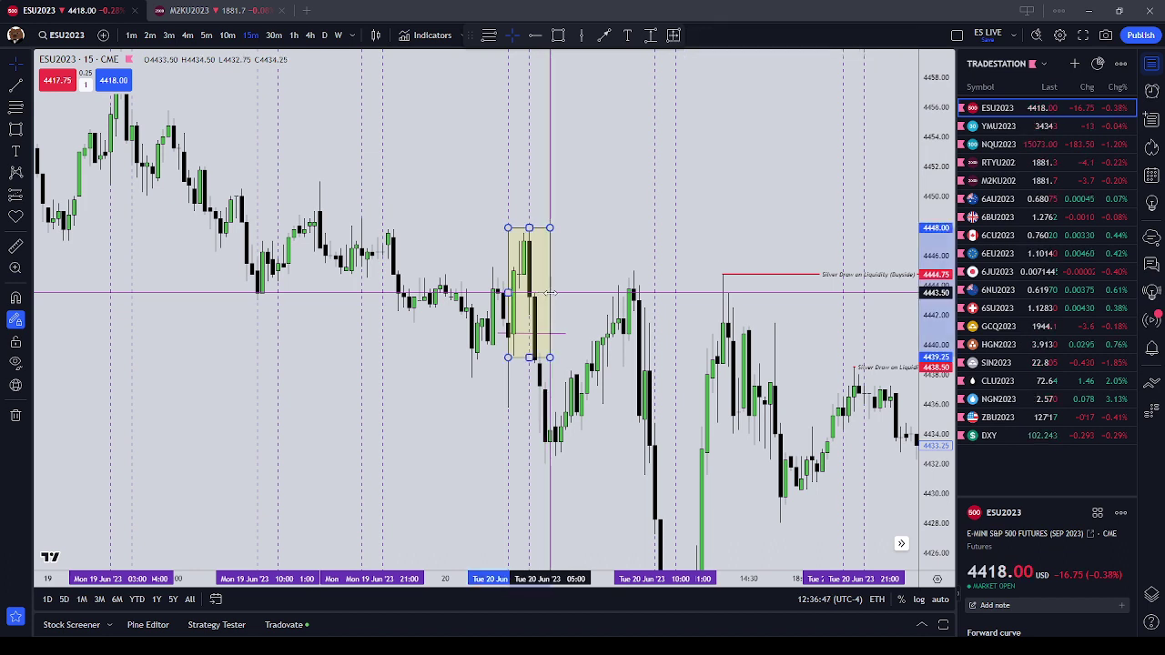
left_click(564, 277)
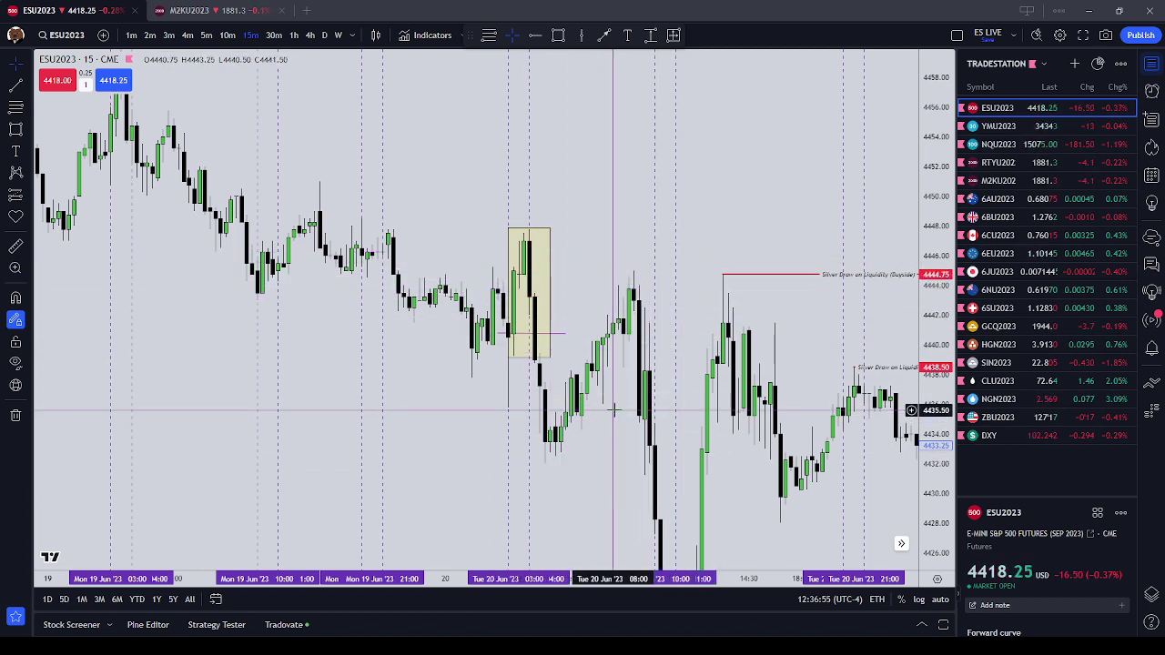
scroll(587, 300, "down", 1)
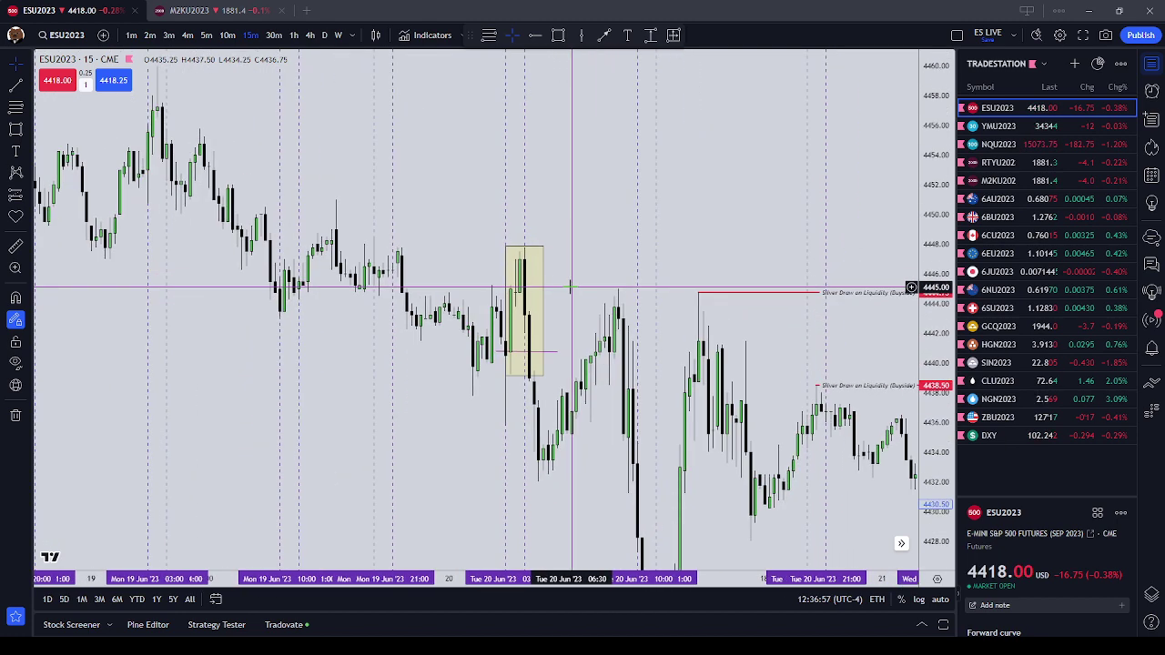